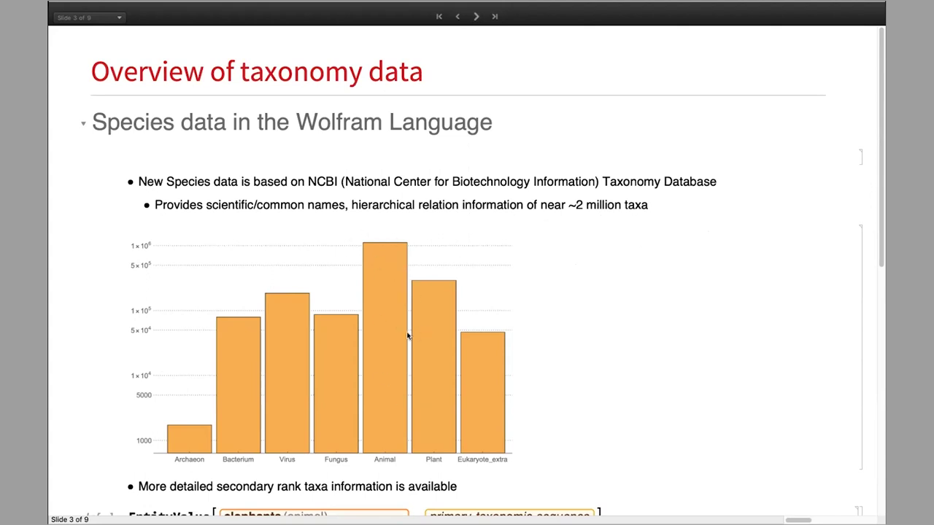
Scroll to slide 3's bar chart of species counts per kingdom.
scroll(406, 331, down, 3)
Scroll past the elephant EntityValue and TaxonomyGraph outputs to the species list, then go to slide 4.
scroll(408, 336, down, 5)
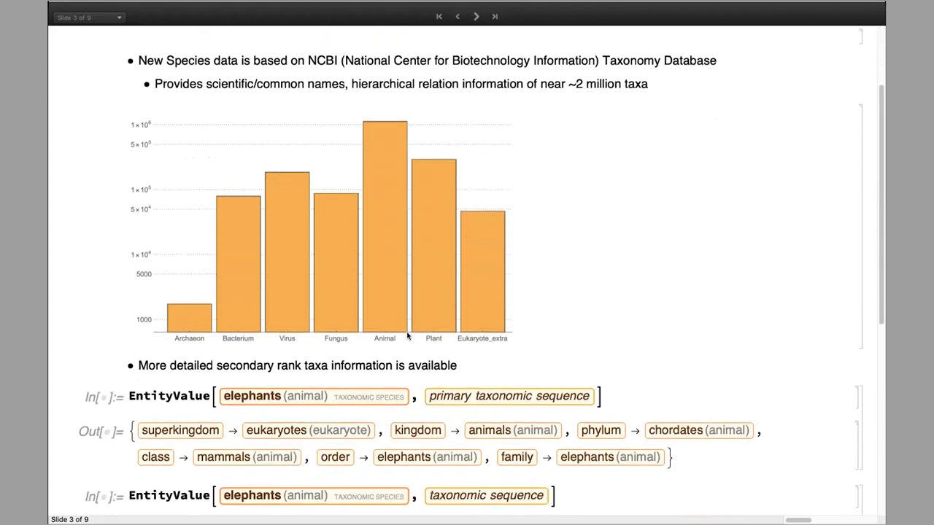
scroll(407, 335, down, 3)
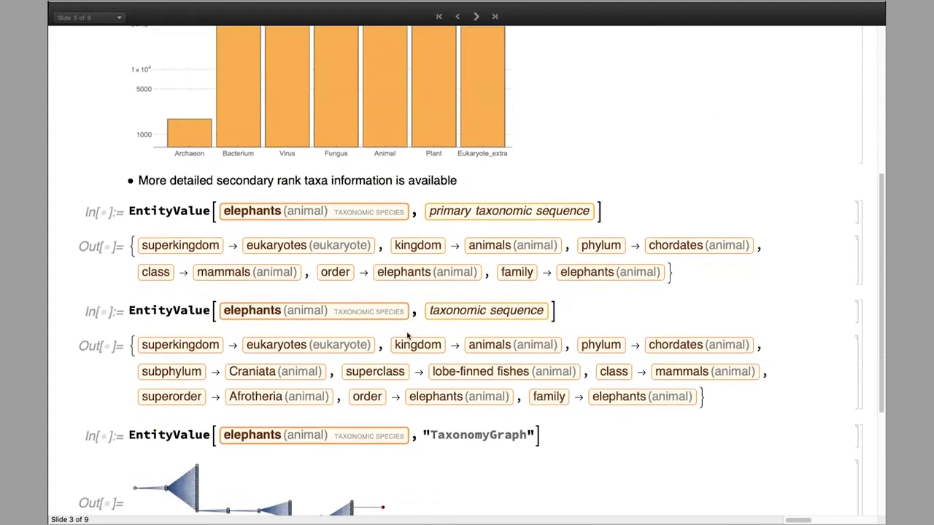
scroll(407, 336, down, 3)
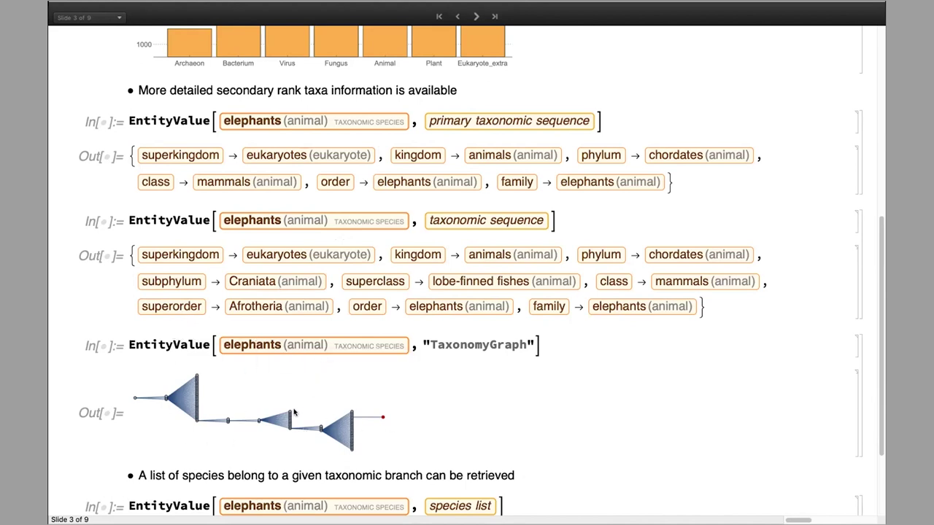
scroll(358, 326, down, 5)
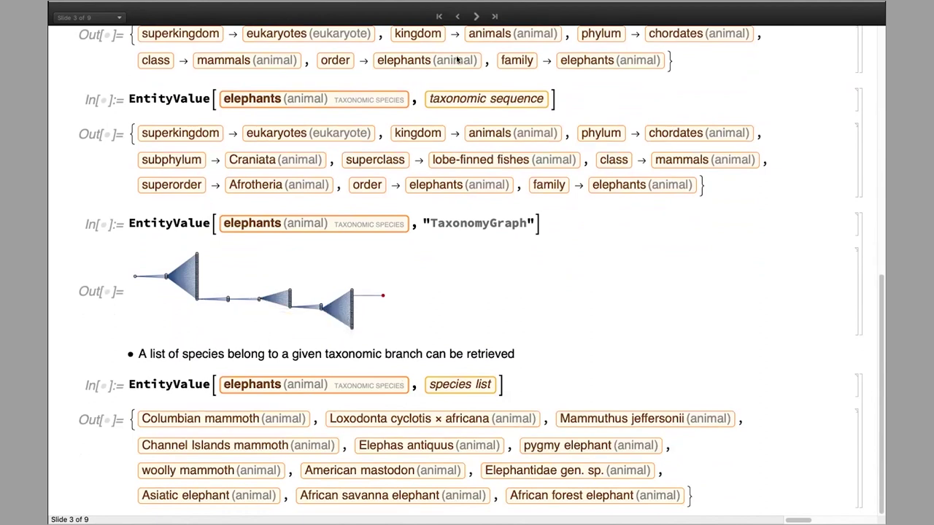
click(475, 16)
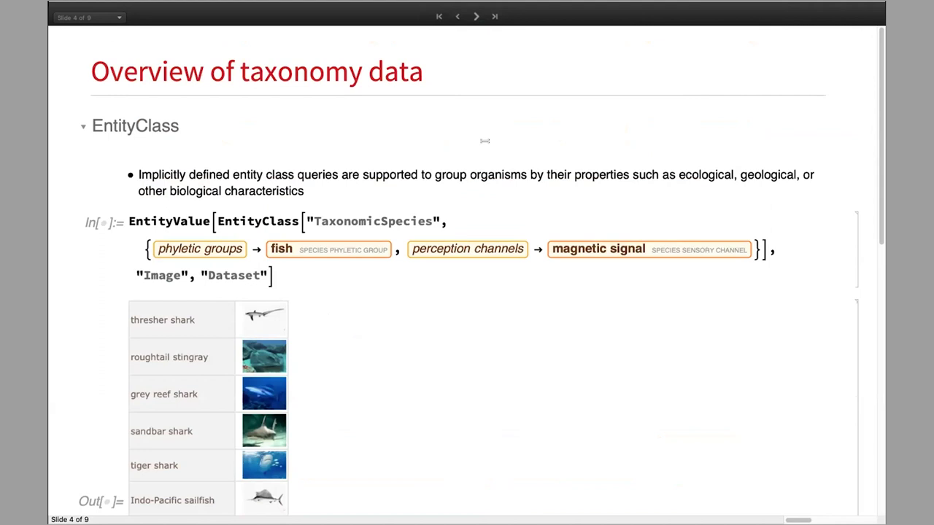
Scroll slide 4 past the fish and shark listings to the otter EntityList query.
scroll(457, 232, down, 2)
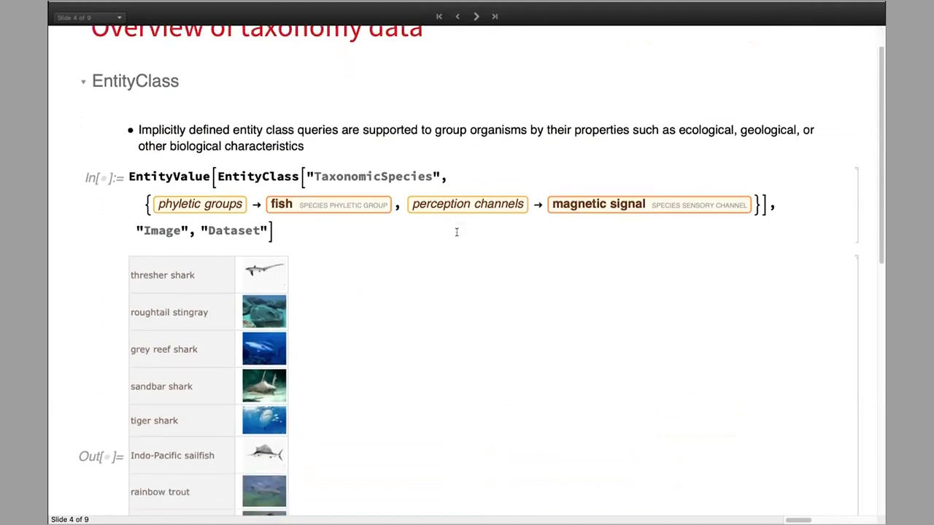
scroll(457, 231, down, 1)
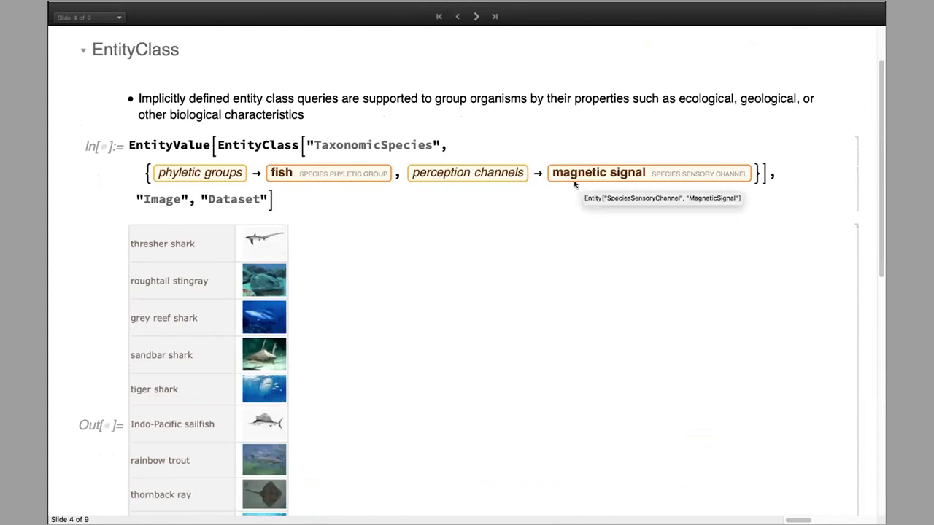
scroll(350, 182, down, 5)
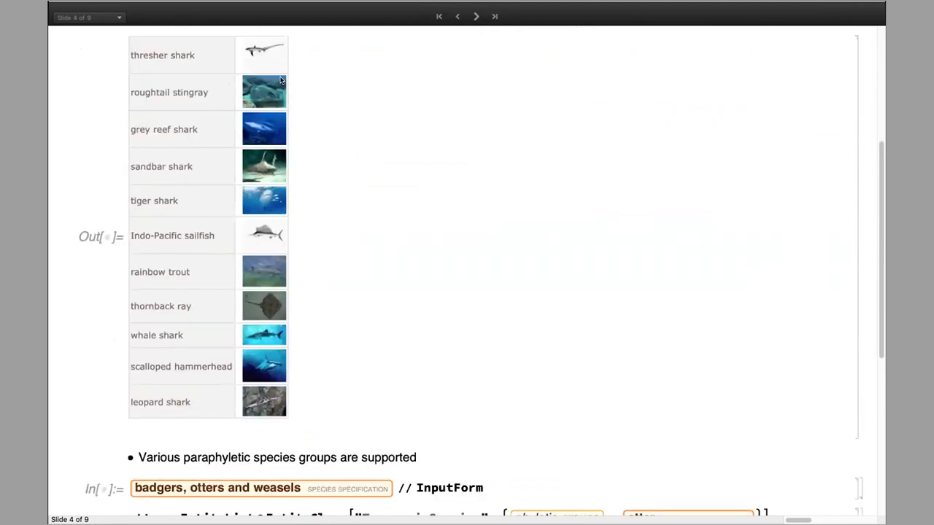
scroll(282, 241, down, 4)
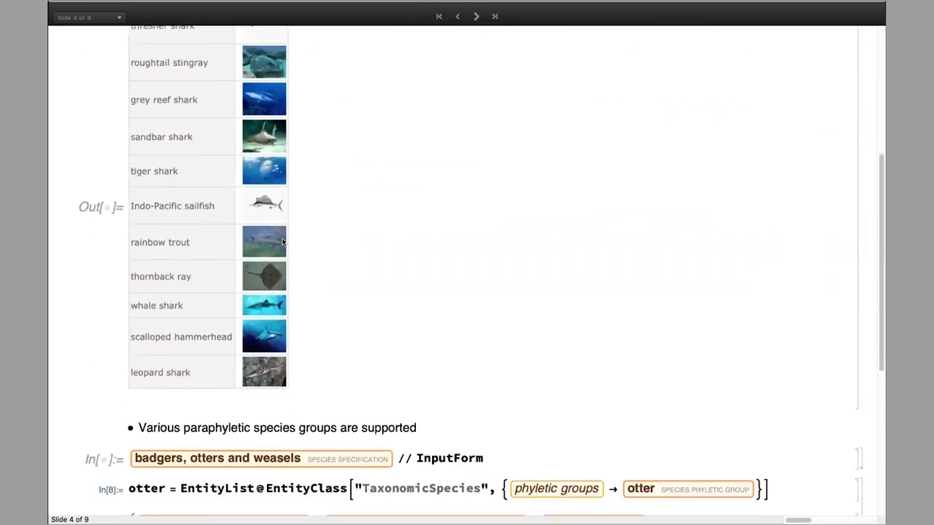
Show the radial taxonomy graph with otters highlighted, then advance to slide 5.
scroll(282, 241, down, 6)
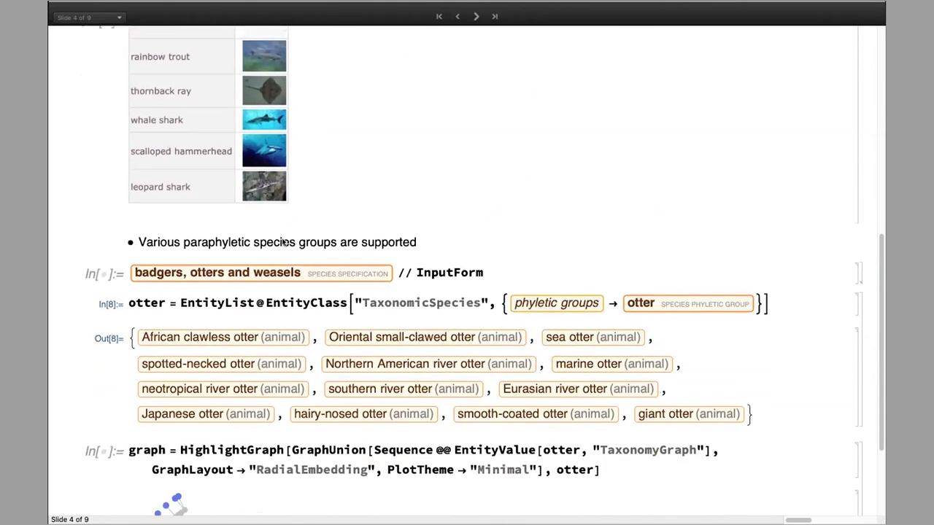
scroll(283, 241, down, 1)
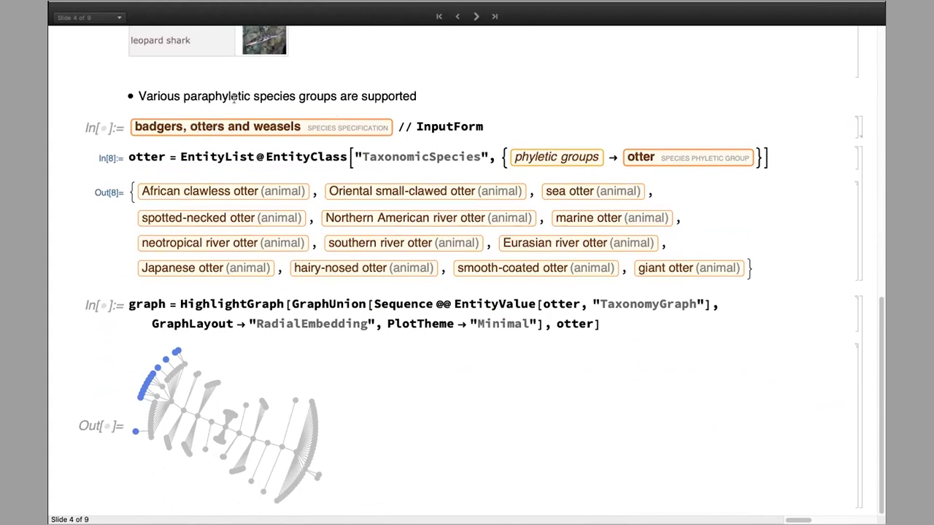
mouse_move(217, 127)
click(477, 16)
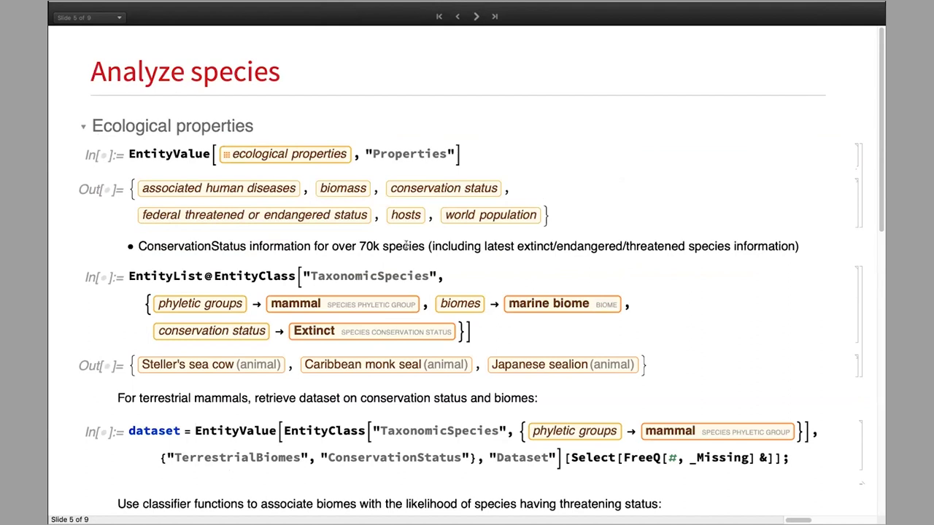
Work down slide 5 to the biome threat-likelihood world map, placing the cursor in the dataset query.
scroll(407, 246, down, 5)
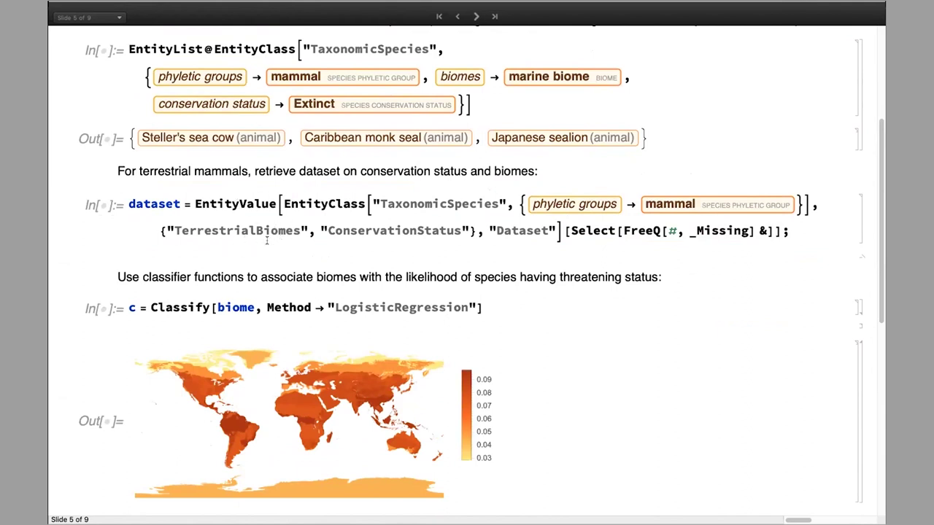
click(297, 205)
scroll(322, 245, down, 1)
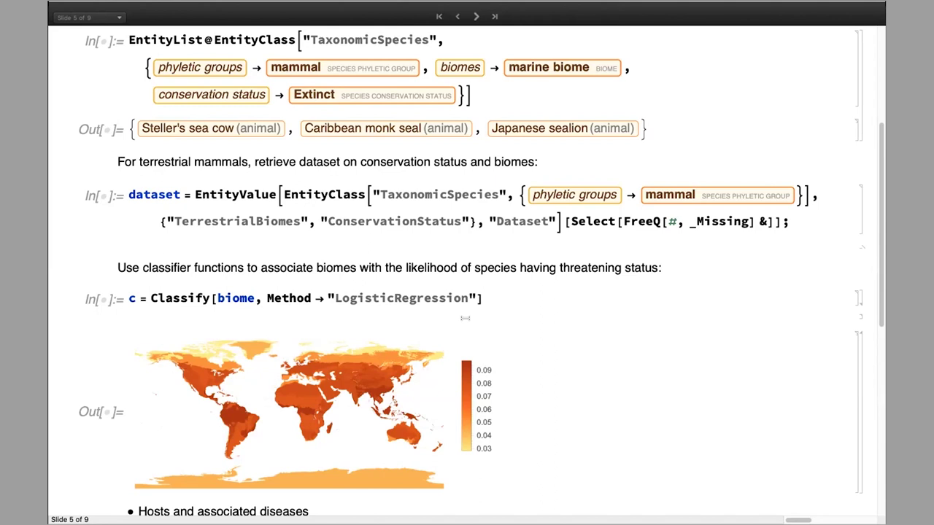
scroll(464, 318, down, 10)
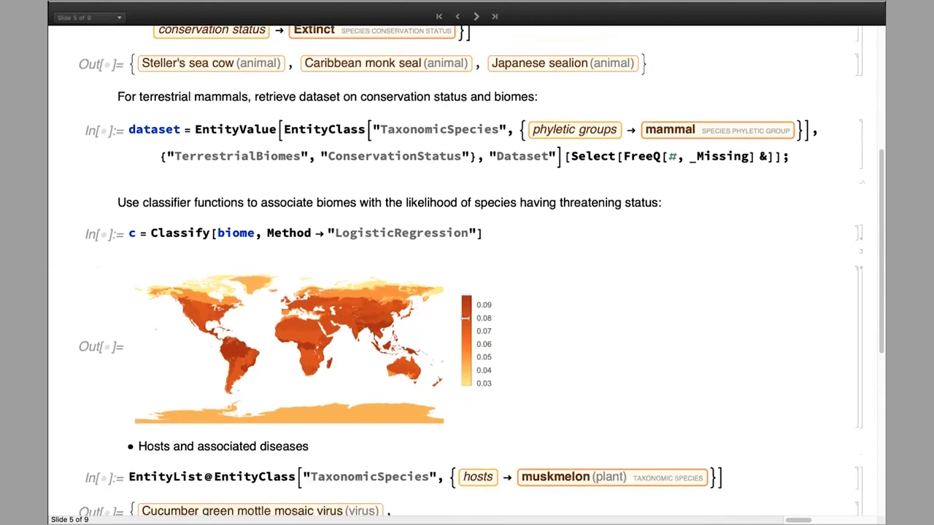
Review the muskmelon host-pathogen network, then advance to slide 6 on biological properties.
scroll(464, 318, down, 3)
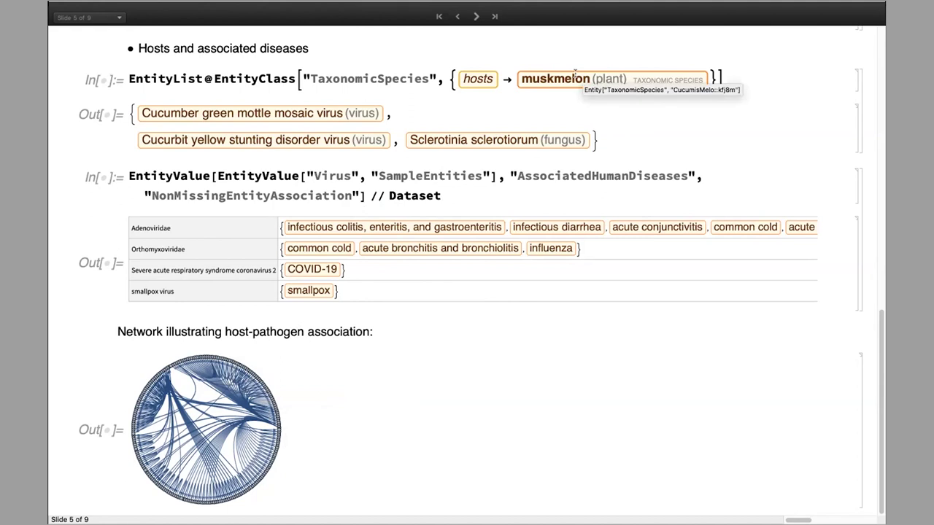
scroll(464, 87, up, 1)
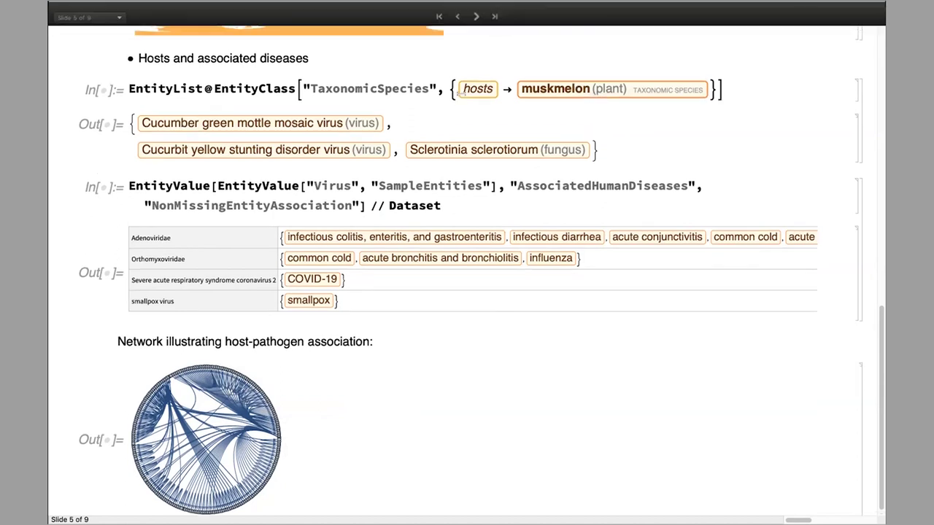
click(475, 16)
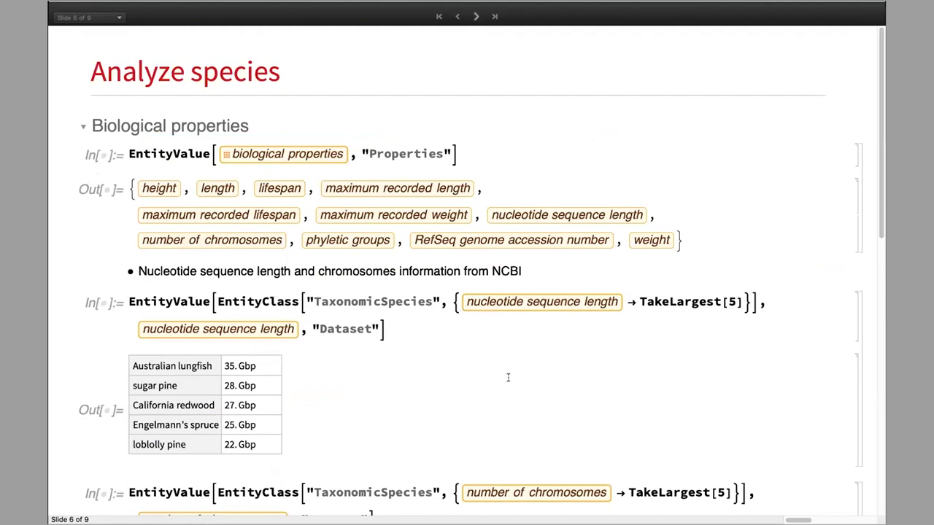
Scroll past the chromosome and RefSeq datasets to the GCF_000005845.2 FASTA sequence, then go to slide 7.
scroll(507, 377, down, 3)
scroll(508, 377, down, 4)
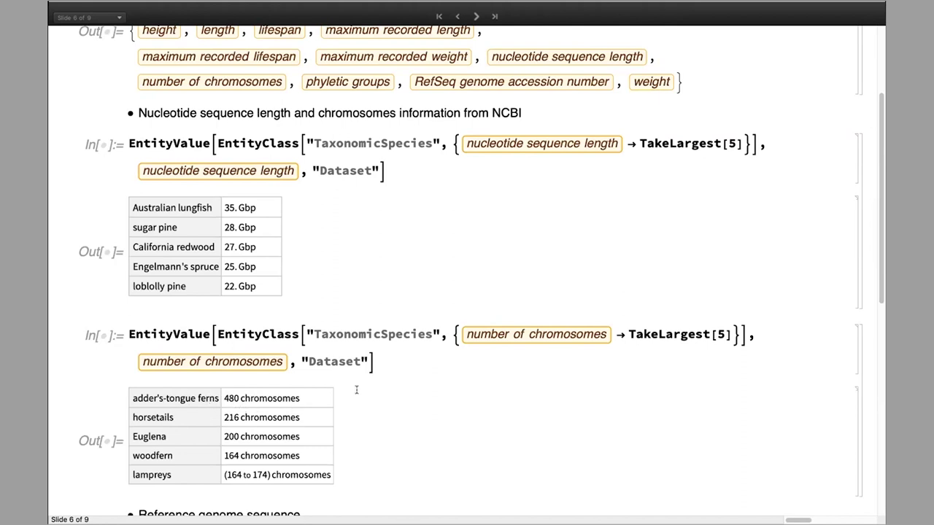
scroll(356, 391, down, 1)
scroll(356, 391, down, 8)
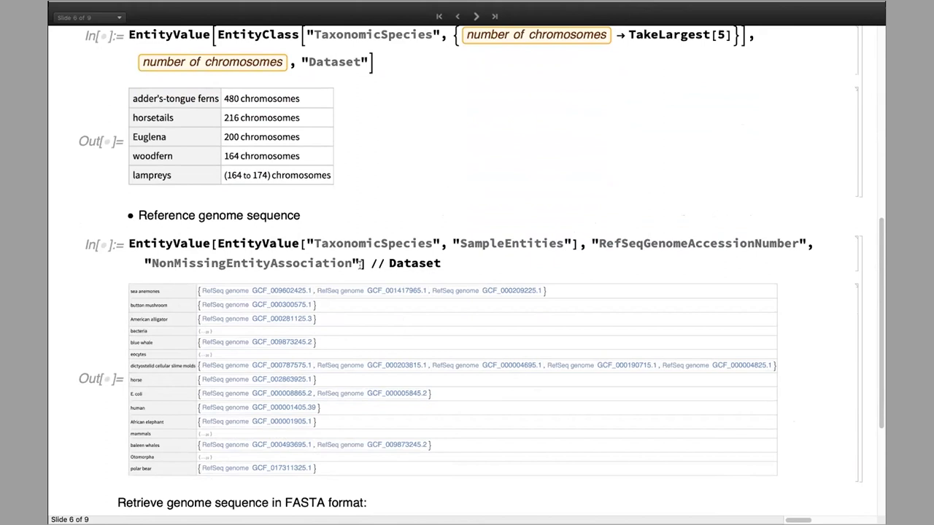
scroll(359, 264, down, 1)
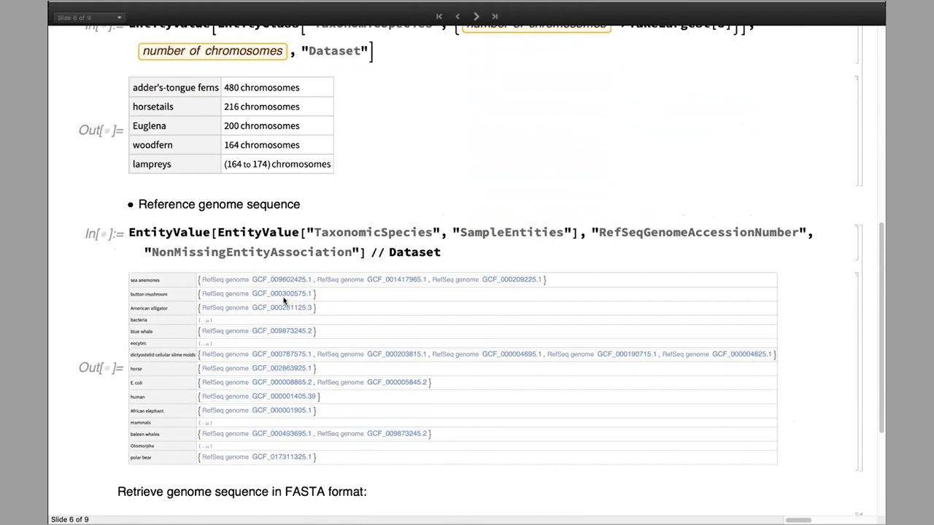
scroll(284, 299, down, 5)
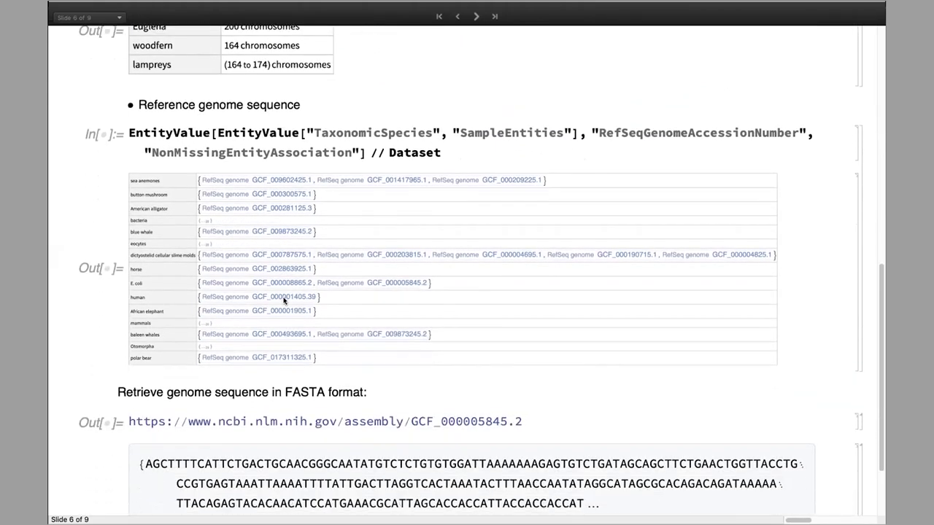
scroll(284, 300, down, 2)
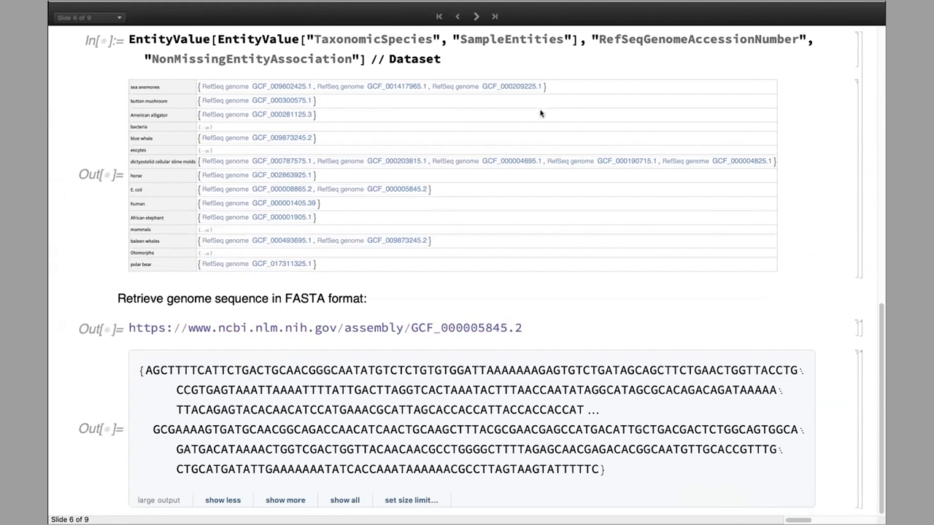
click(475, 16)
Scroll slide 7 past the ocean map to the monarch butterfly month-slider map.
scroll(519, 164, down, 1)
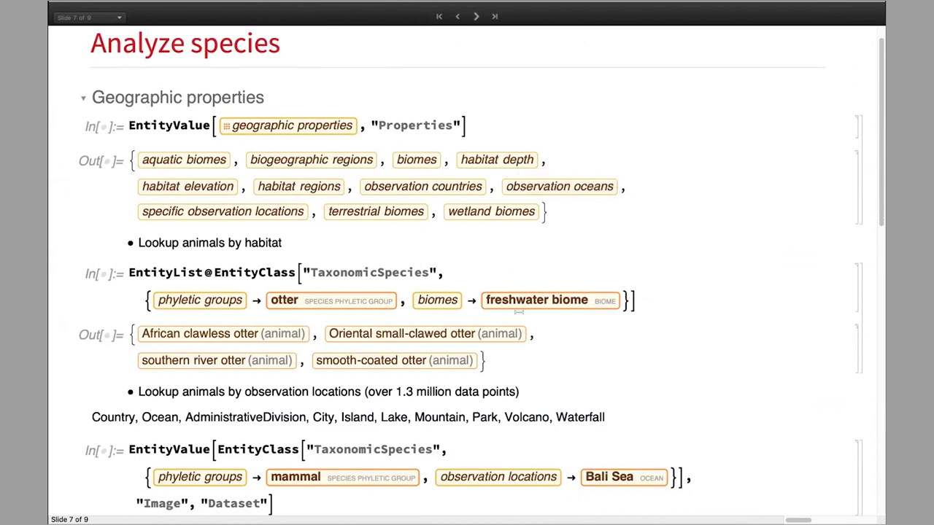
scroll(503, 287, down, 3)
scroll(503, 288, down, 6)
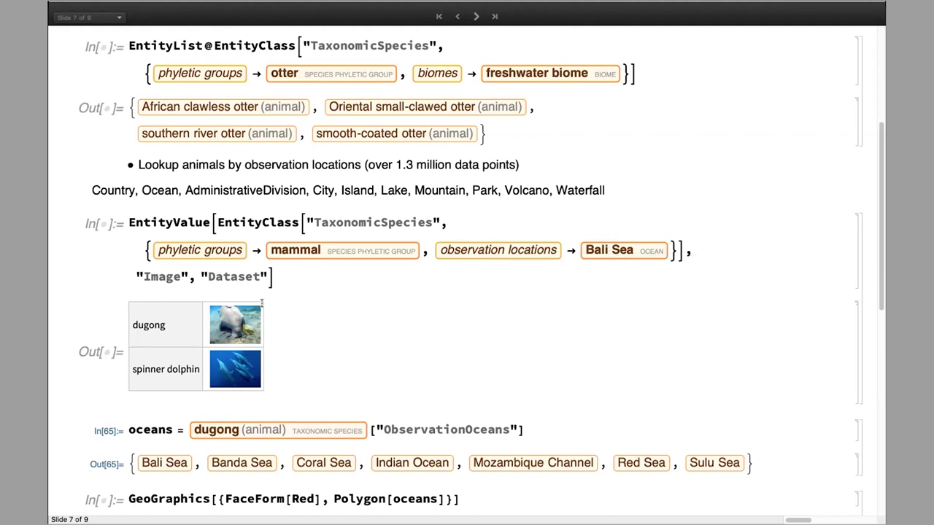
scroll(255, 362, down, 5)
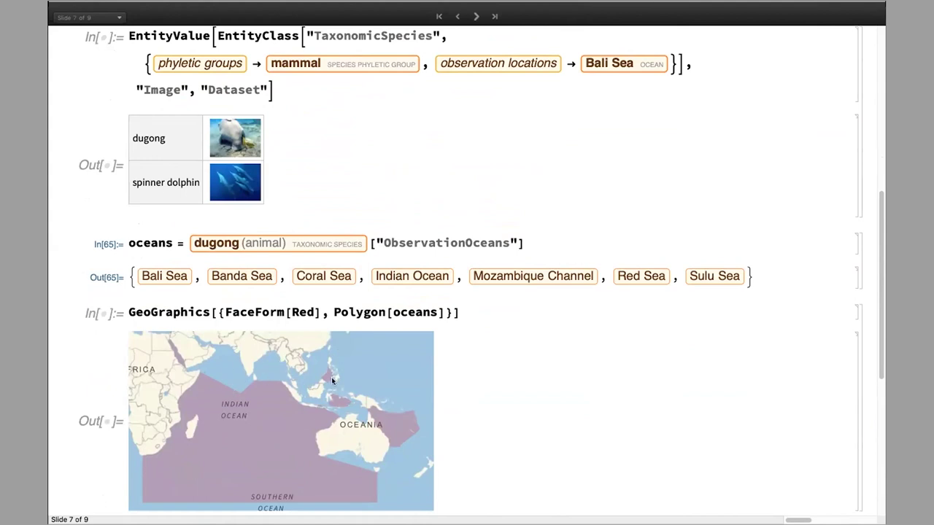
scroll(331, 377, down, 1)
scroll(331, 377, down, 10)
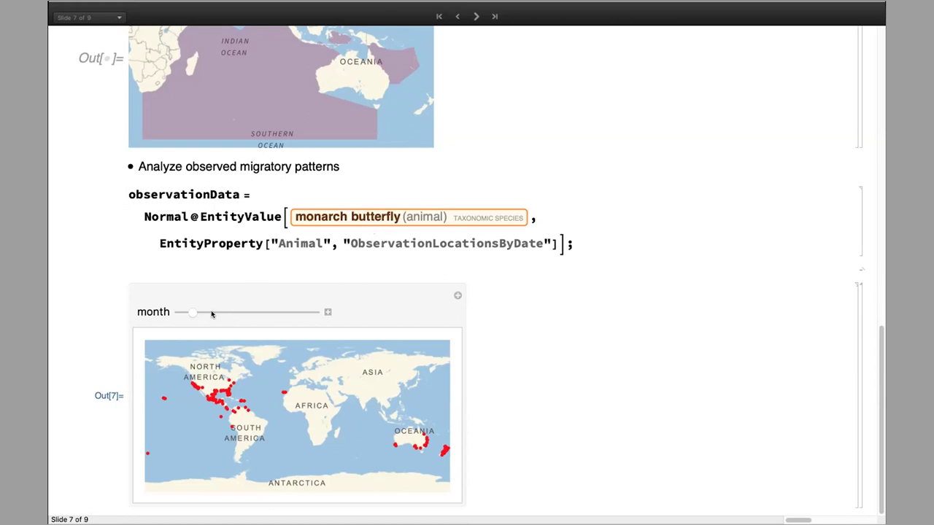
Advance the month slider to show monarch sightings shifting north, then go to slide 8.
drag(200, 313, 318, 312)
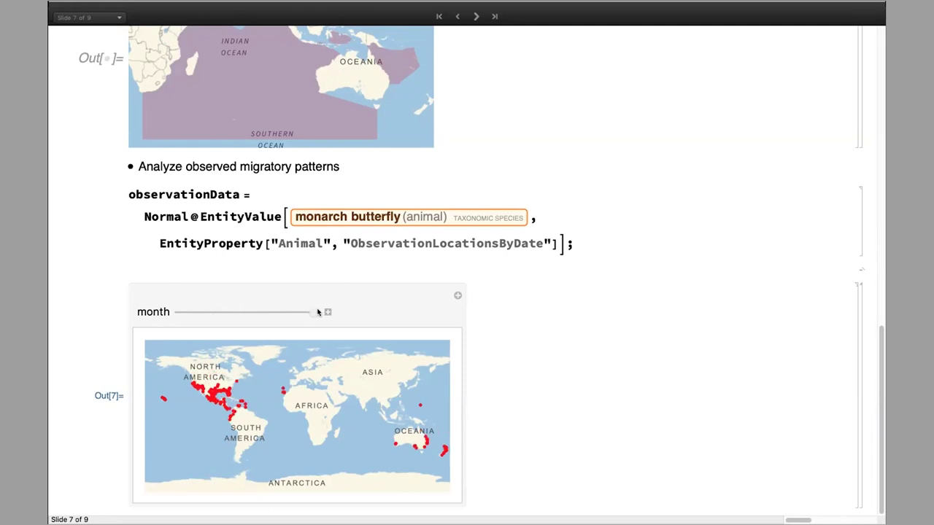
click(475, 16)
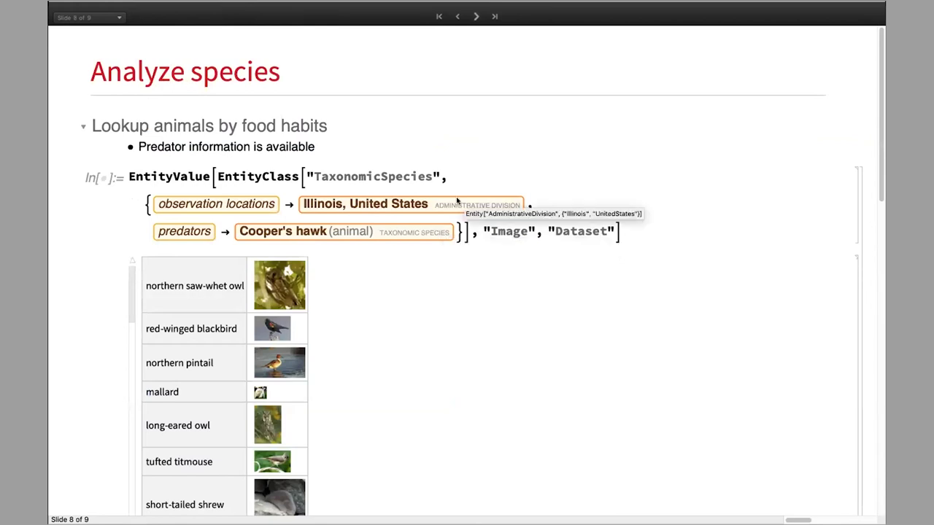
Scroll through the Cooper's hawk prey table and Grand Canyon food-chain graph, then go to slide 9.
scroll(458, 199, down, 1)
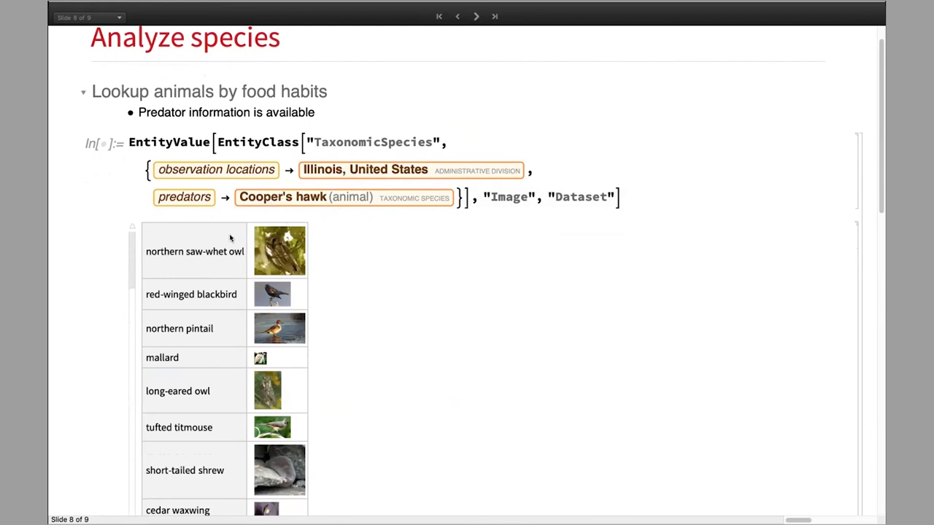
scroll(233, 219, down, 5)
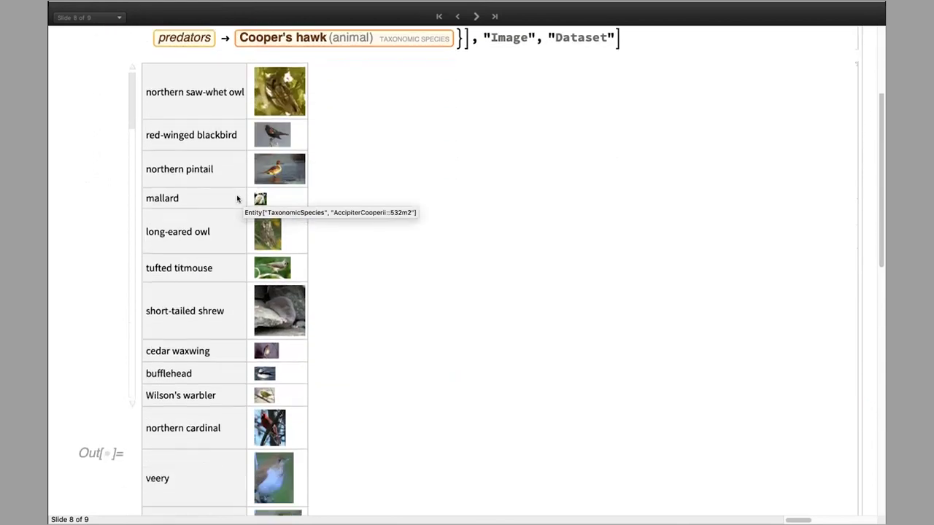
scroll(237, 199, down, 8)
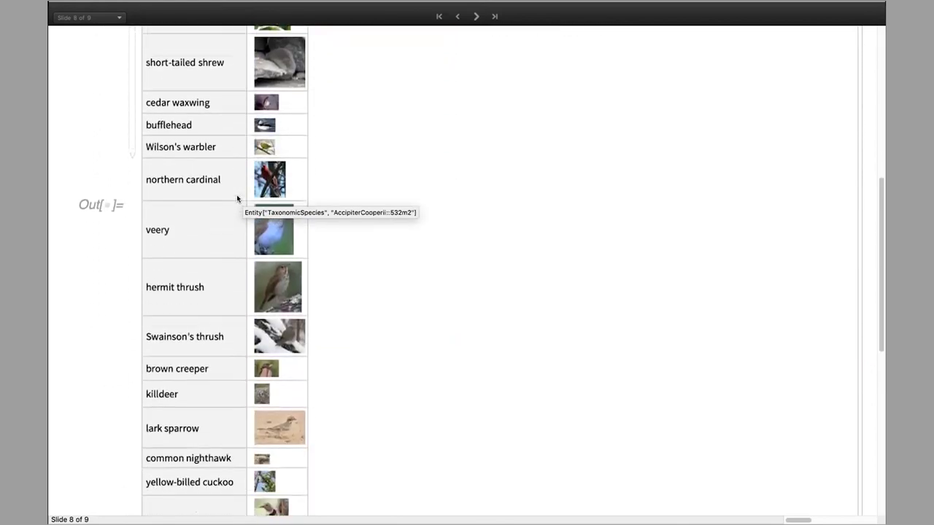
scroll(237, 198, down, 14)
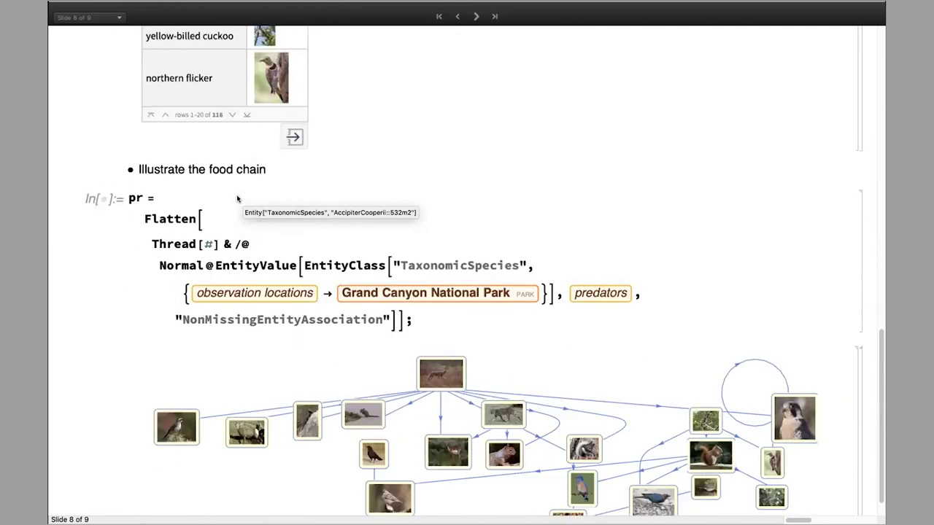
scroll(237, 198, down, 1)
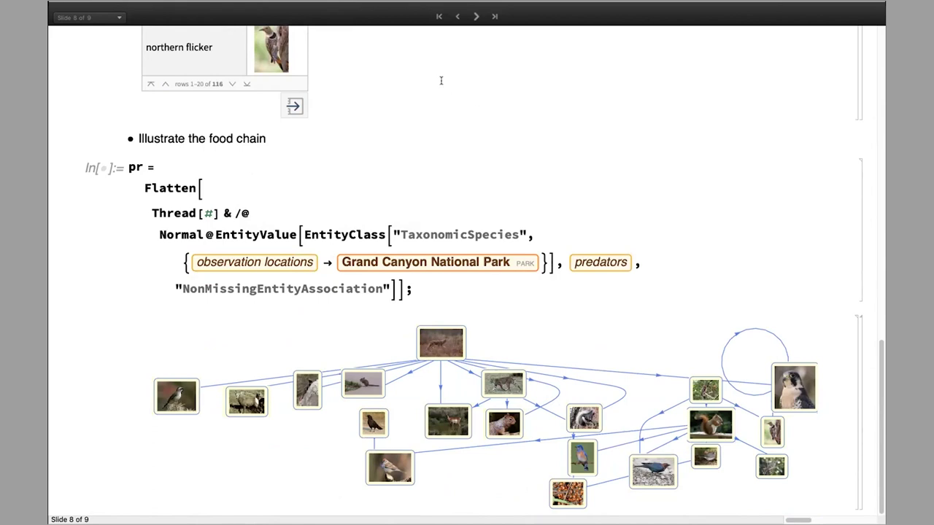
click(474, 16)
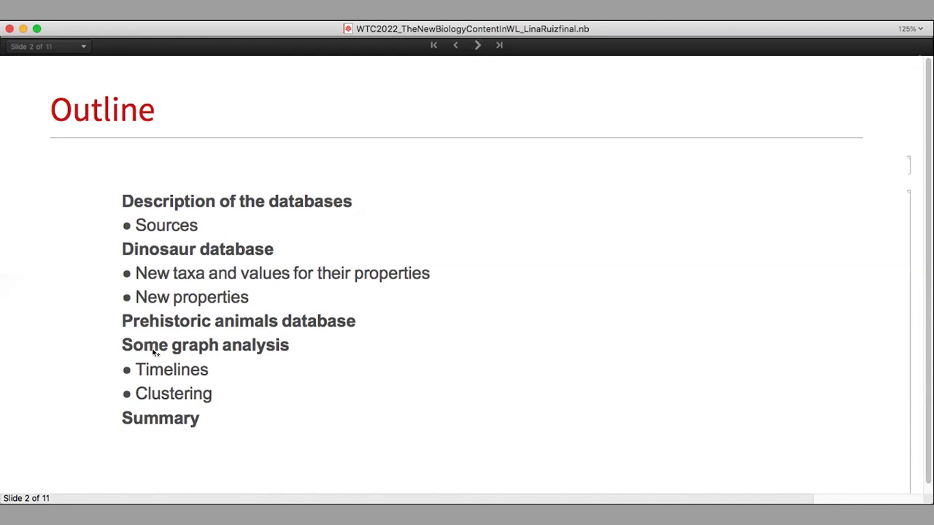
Advance the dinosaur slideshow from the Outline to slide 3, Description of the databases.
click(477, 45)
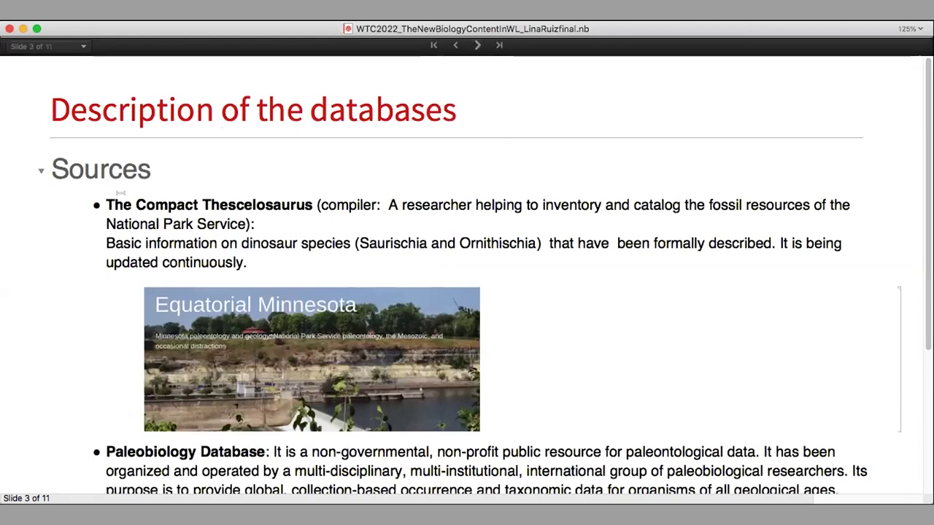
Scroll through the database sources listed on slide 3.
scroll(136, 206, down, 1)
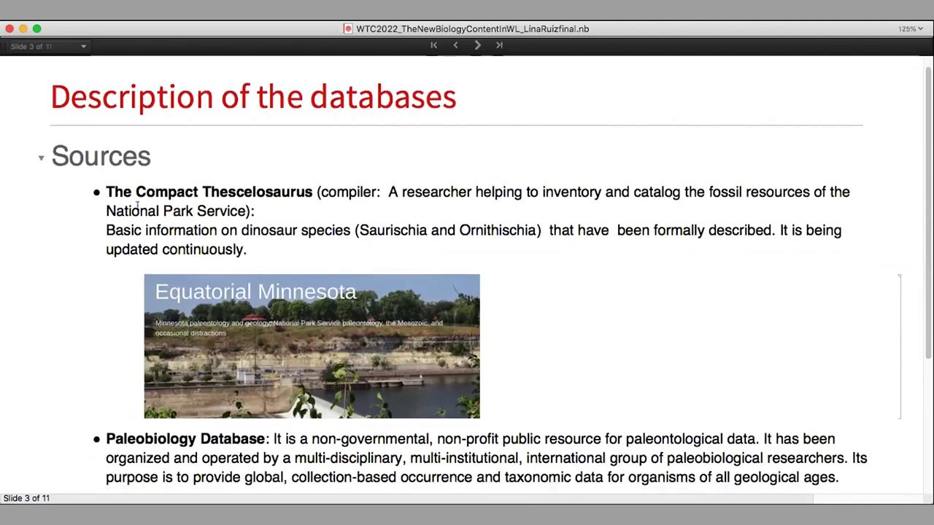
scroll(136, 207, down, 2)
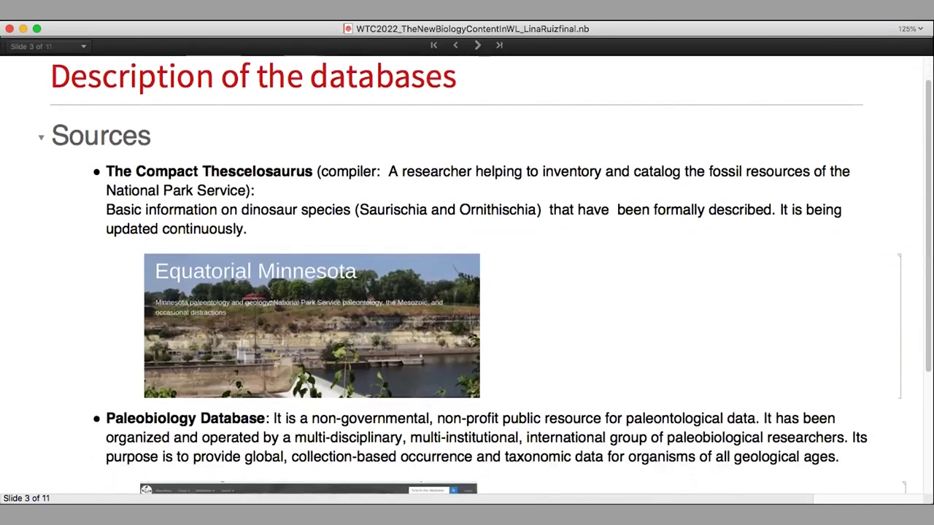
scroll(259, 261, down, 5)
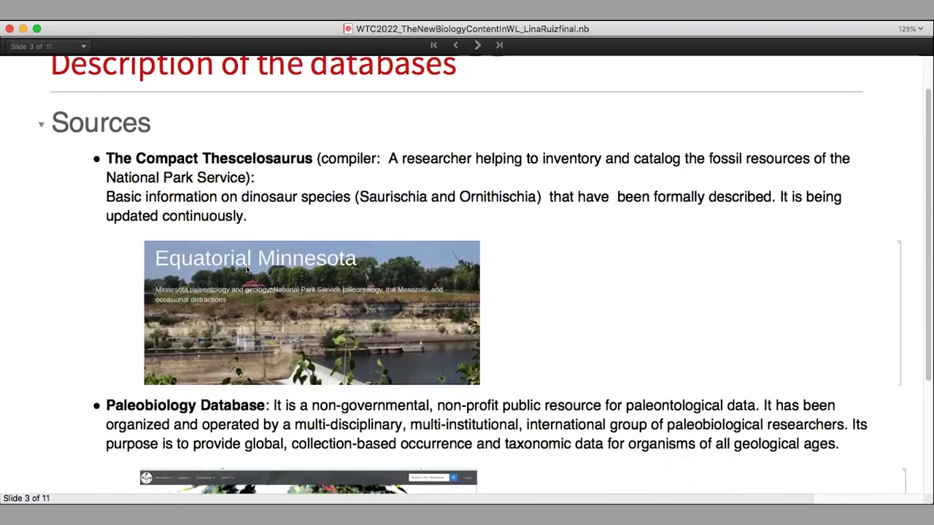
scroll(159, 284, down, 2)
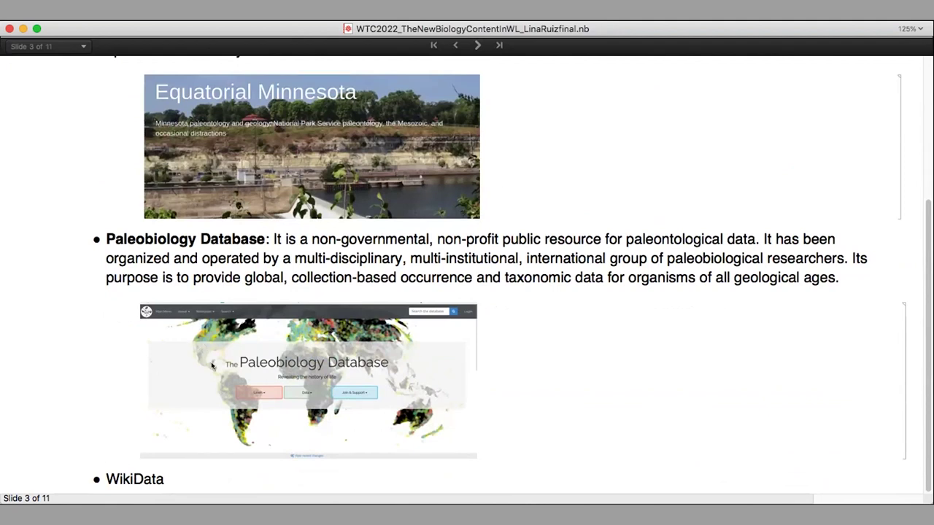
Move to slide 4, Dinosaur databases, and collapse then re-expand New taxa and values.
click(475, 47)
click(106, 179)
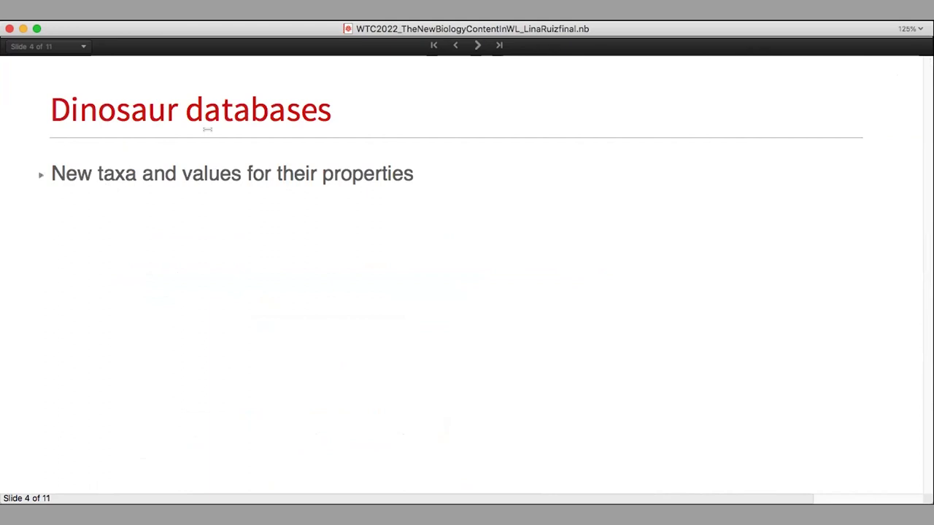
click(107, 170)
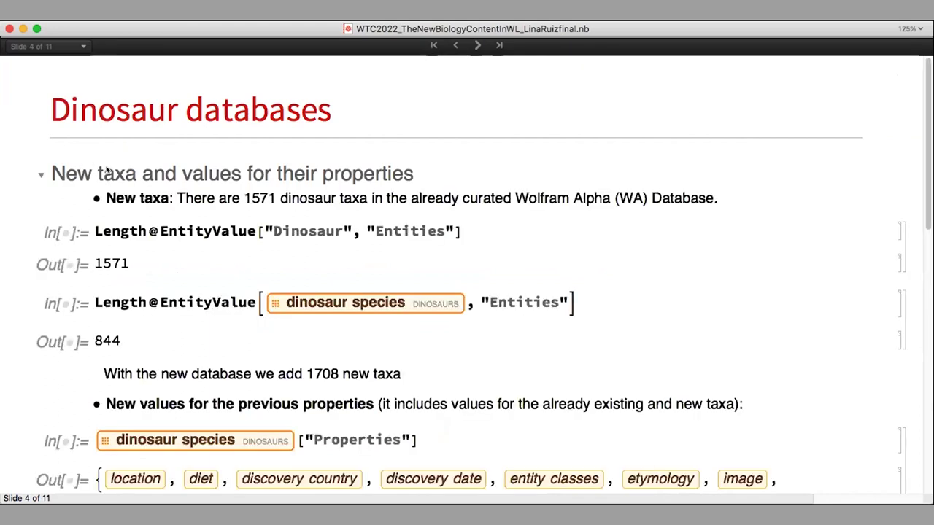
Highlight the Length entity-count code and the sentence stating 1708 new taxa.
drag(96, 231, 301, 235)
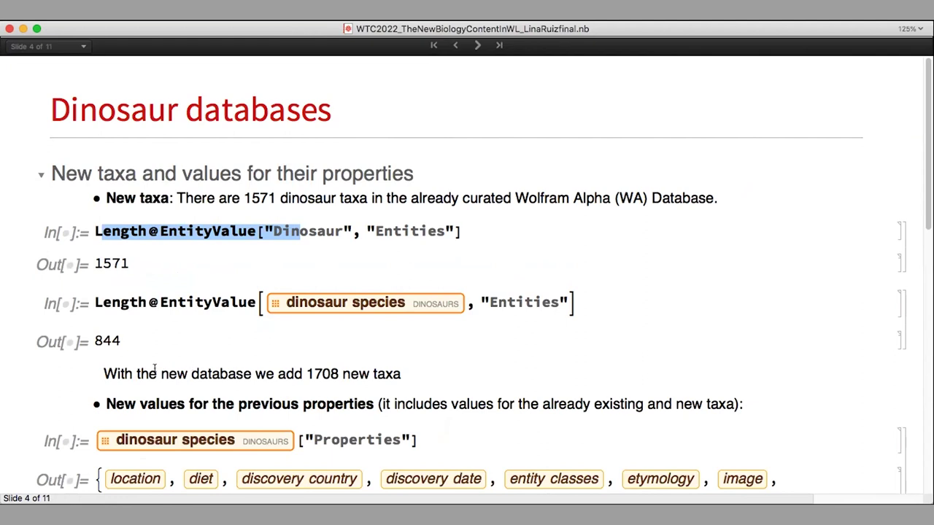
drag(159, 367, 312, 374)
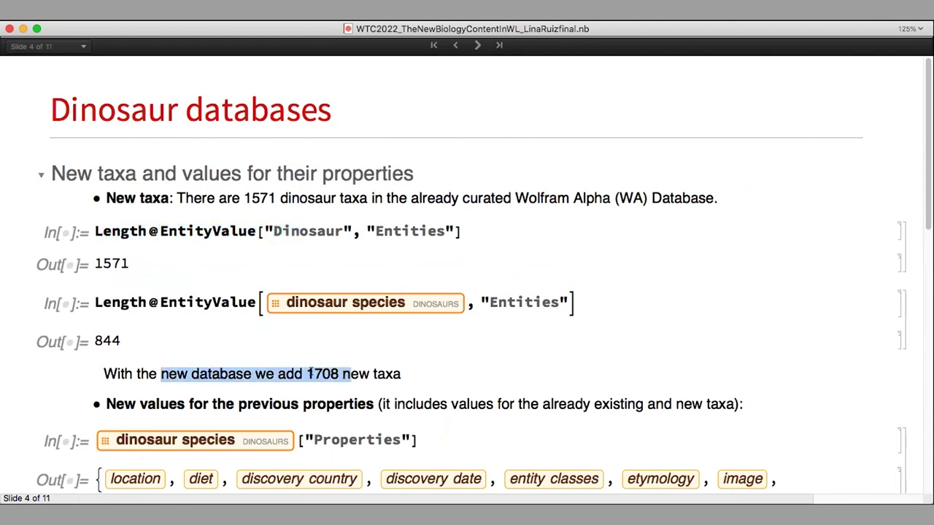
scroll(309, 373, down, 7)
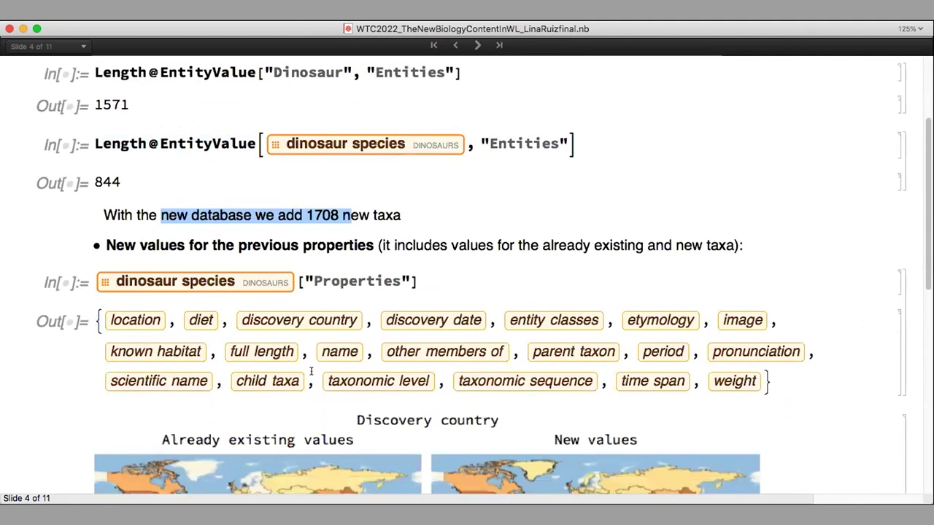
Scroll down to the Discovery country maps and select the maps graphic.
scroll(299, 283, down, 1)
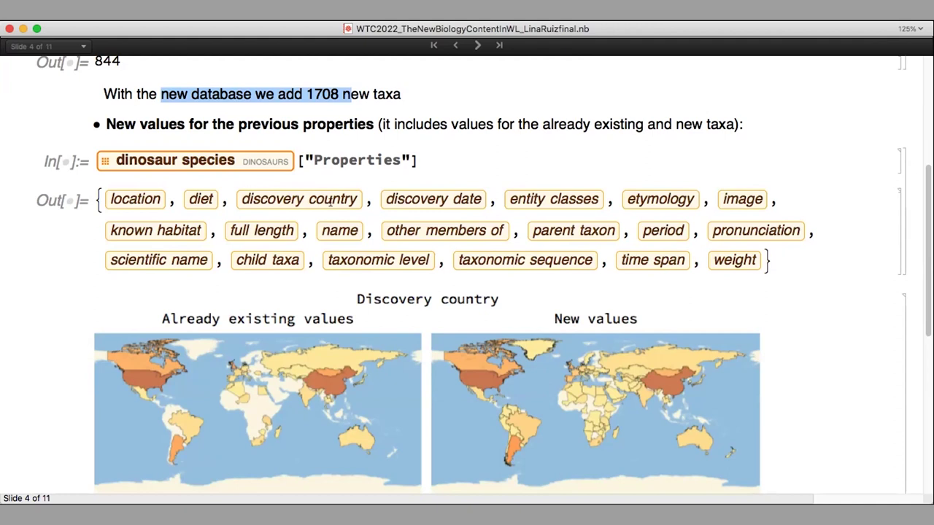
scroll(280, 334, down, 2)
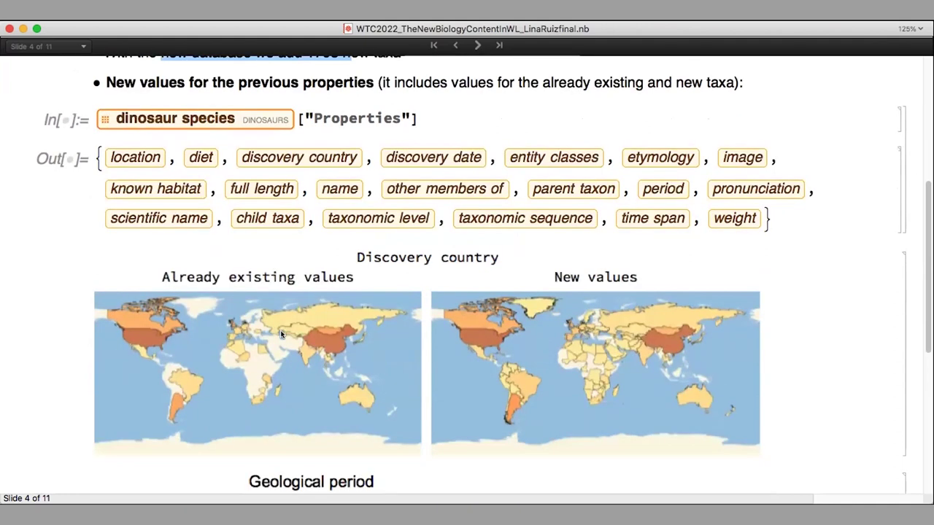
scroll(269, 348, down, 2)
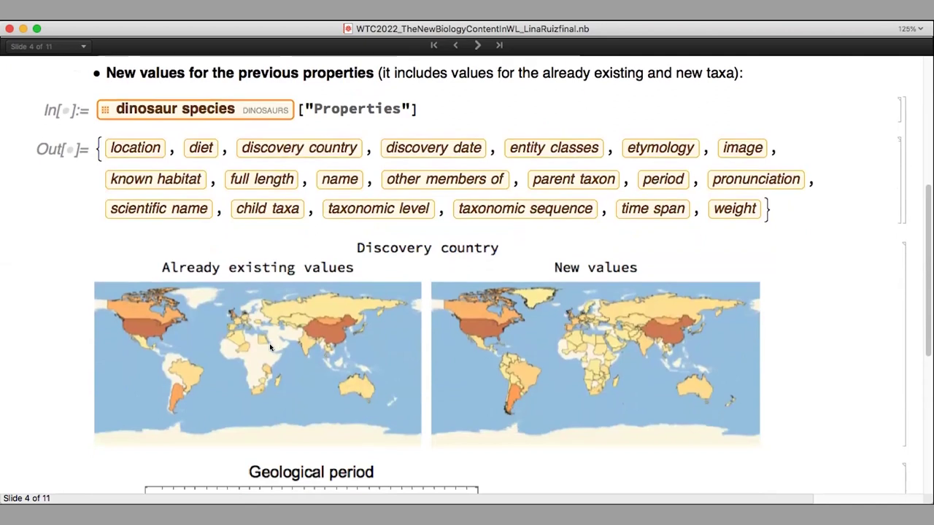
click(214, 289)
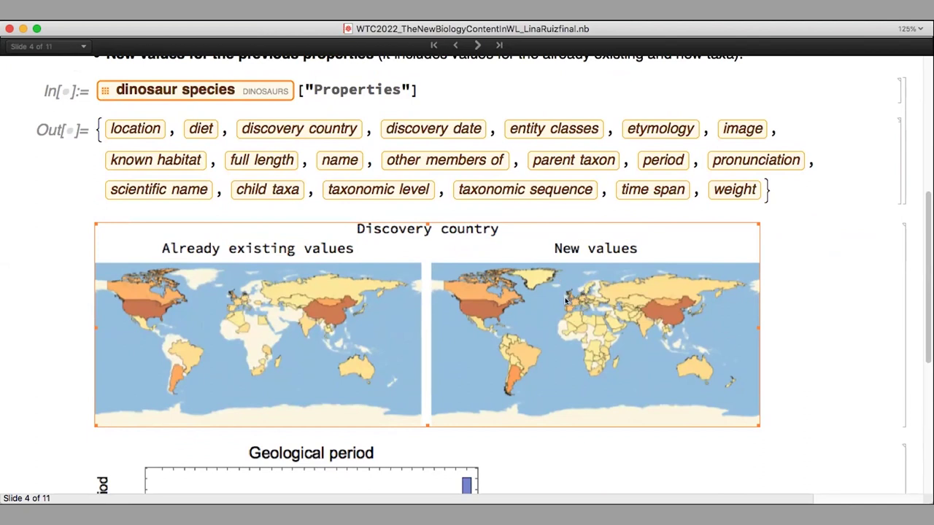
Review the Geological period bar chart, then go to slide 5, New properties.
scroll(555, 288, down, 10)
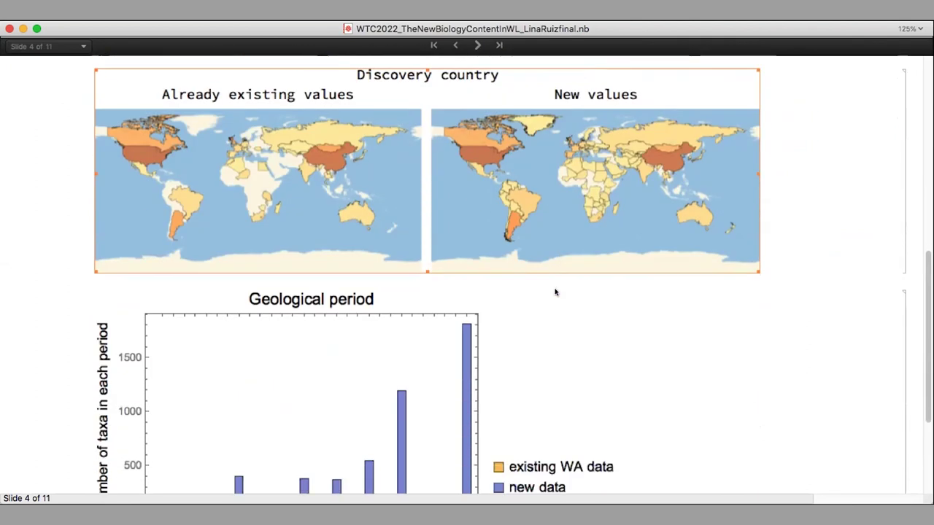
scroll(555, 292, down, 1)
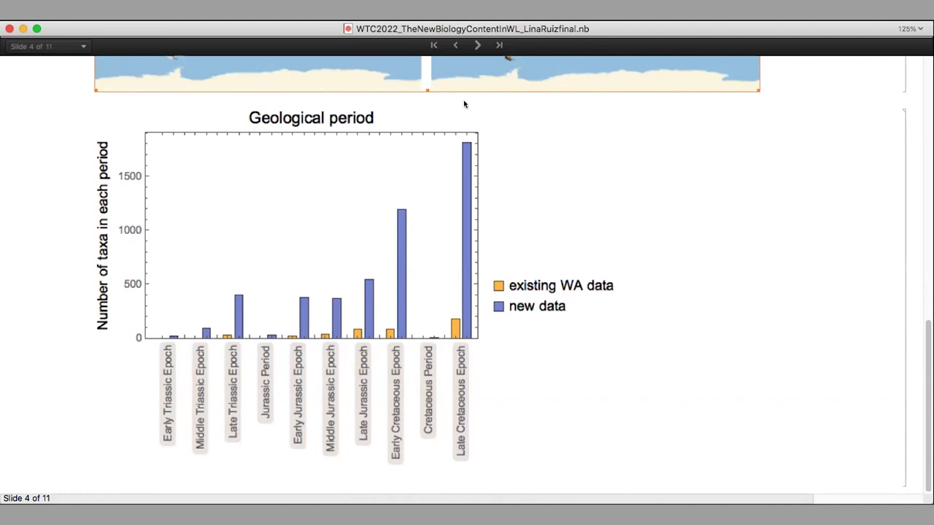
click(476, 46)
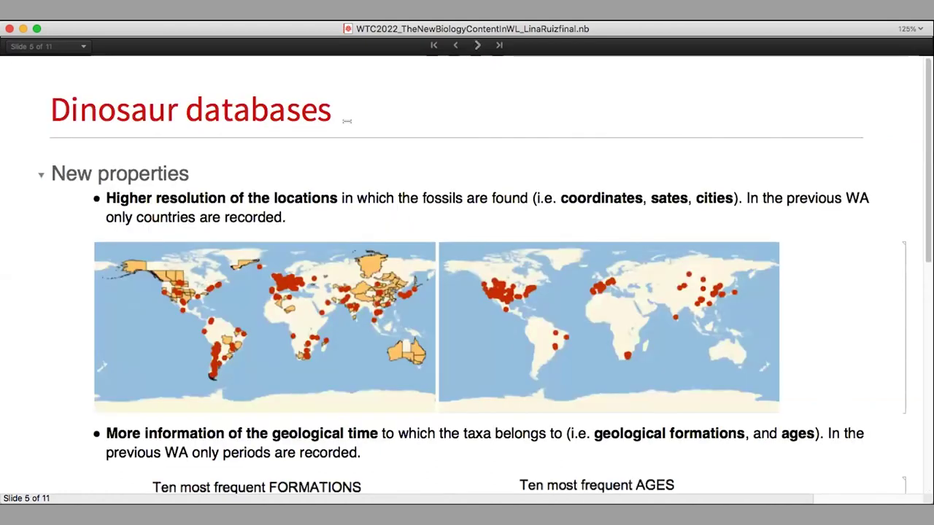
double_click(174, 163)
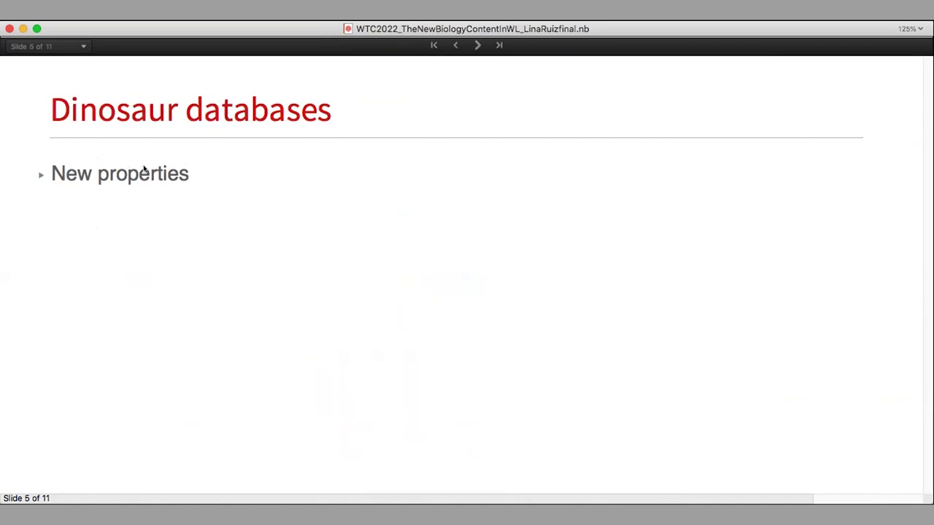
double_click(146, 171)
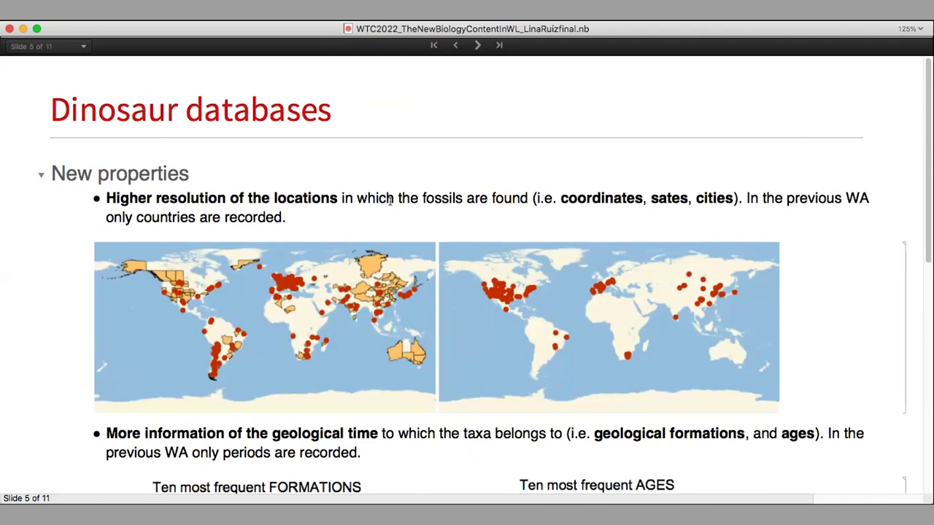
scroll(484, 195, down, 1)
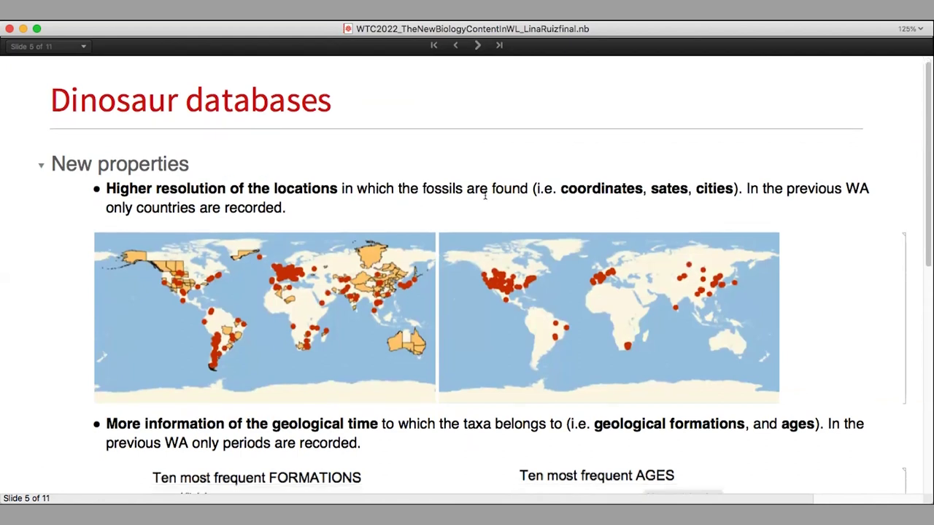